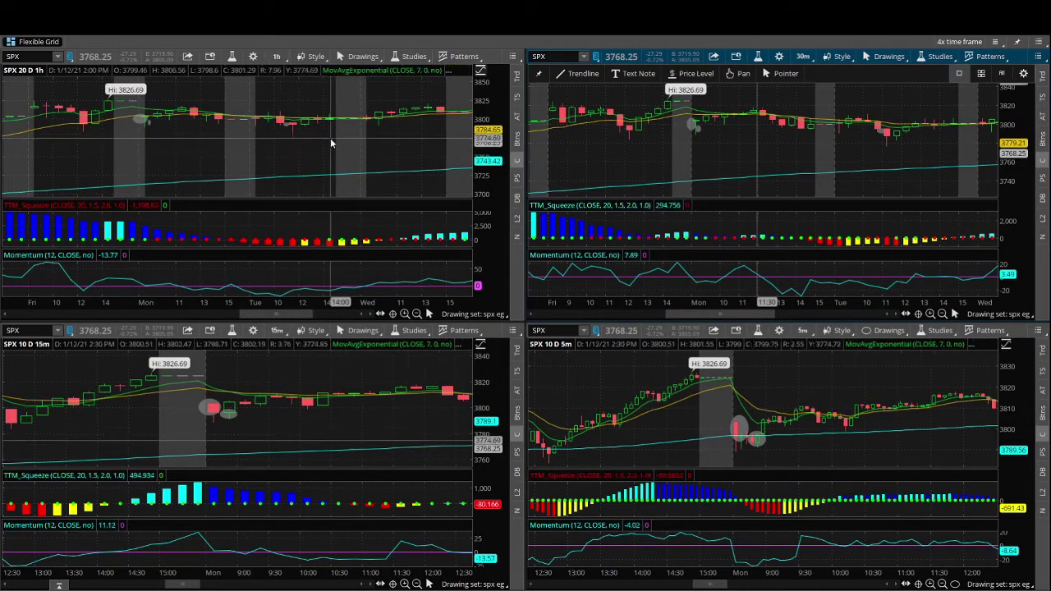
Focus the 1-hour SPX chart on the week of January 11 and examine the oval marking Monday's open on the 5-minute chart
scroll(322, 148, down, 5)
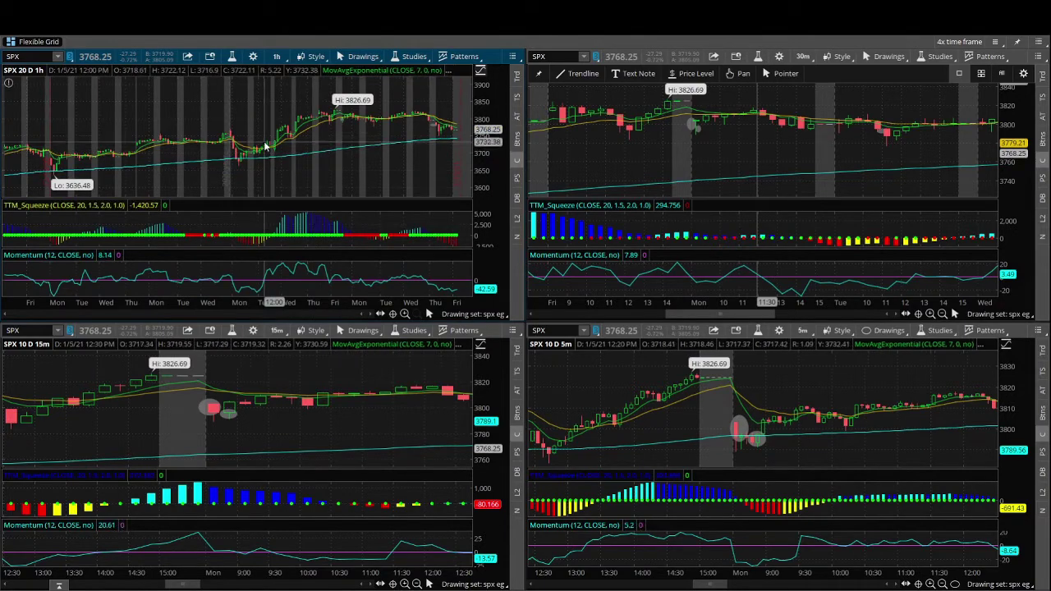
drag(297, 105, 424, 105)
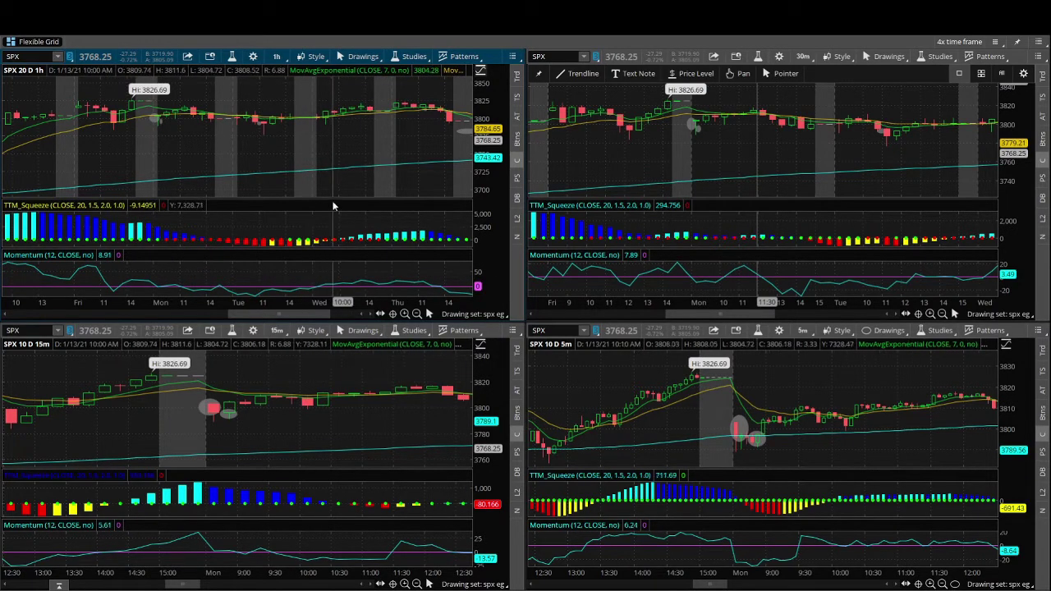
drag(334, 202, 334, 211)
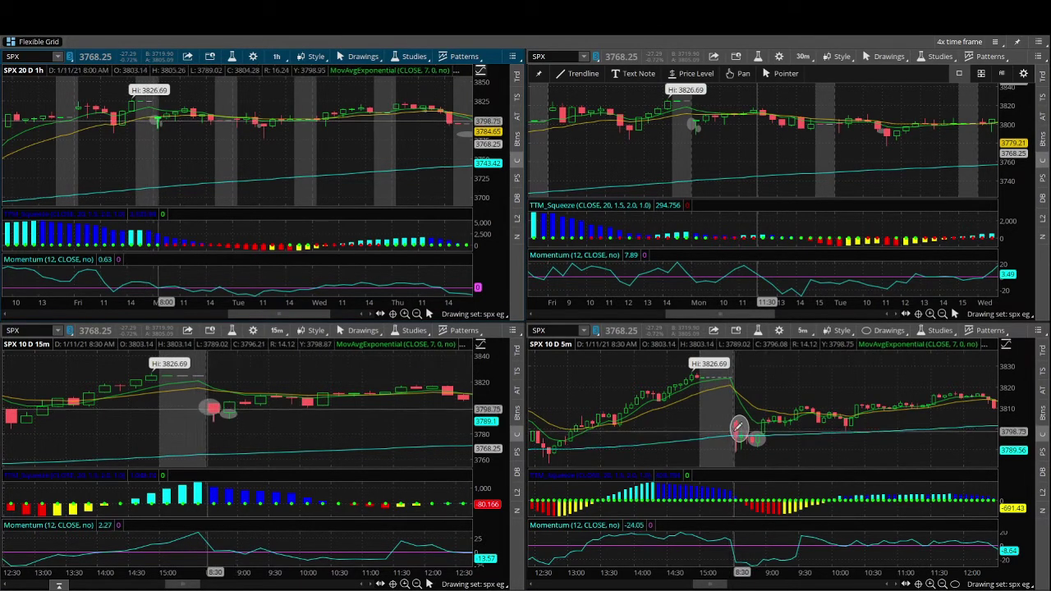
mouse_move(739, 427)
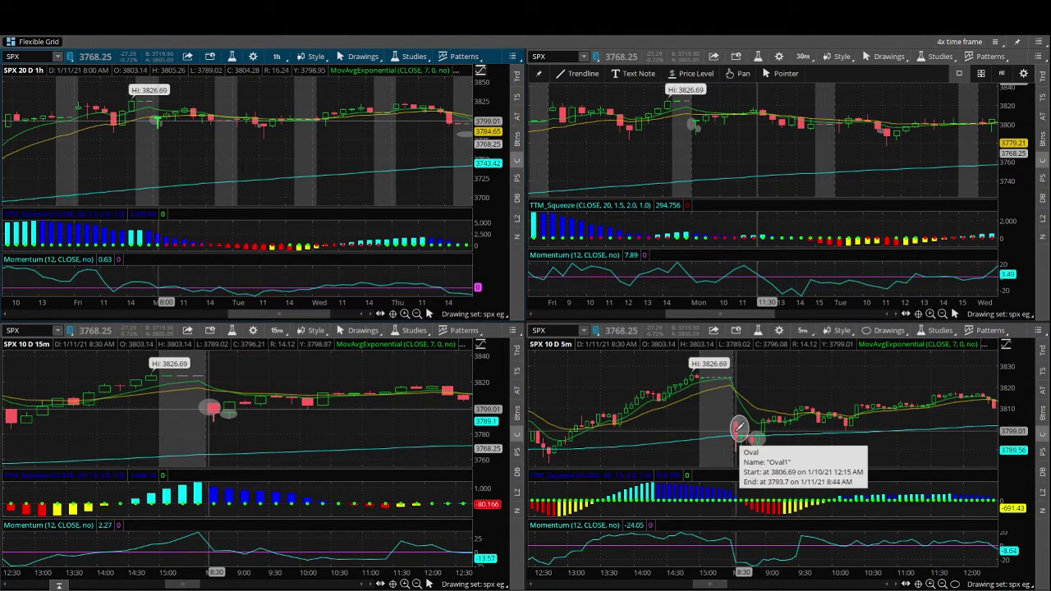
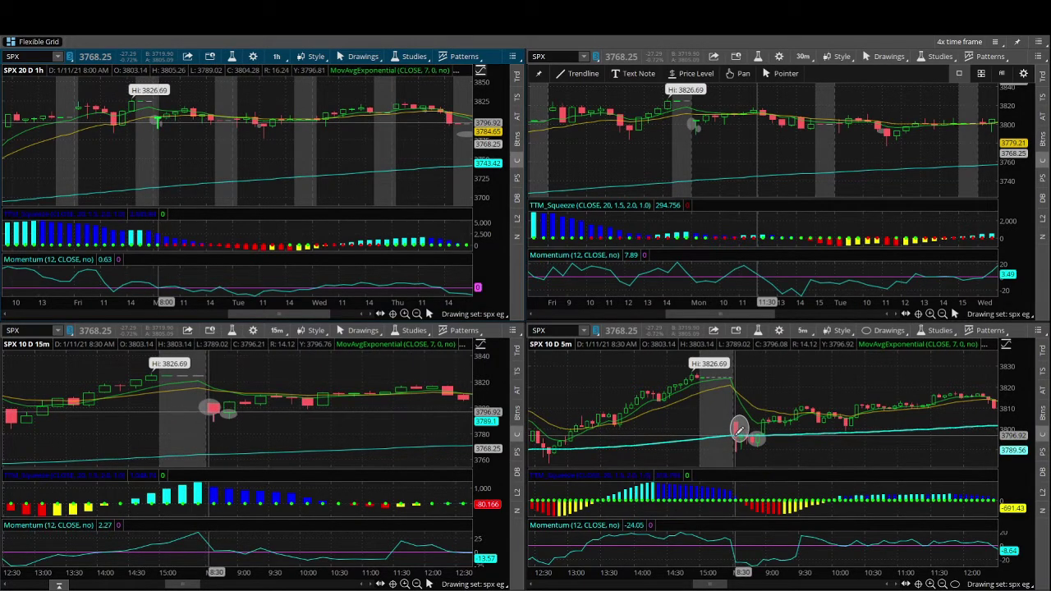
mouse_move(739, 429)
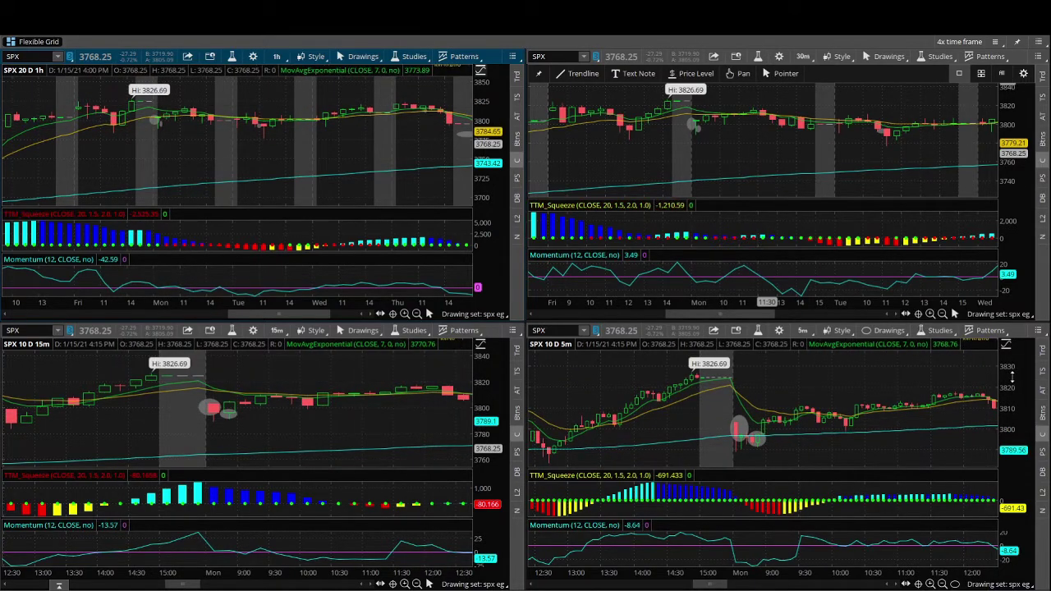
Examine the 5-minute SPX chart from Monday's session through Tuesday's marked sell-off and recovery
scroll(964, 371, down, 10)
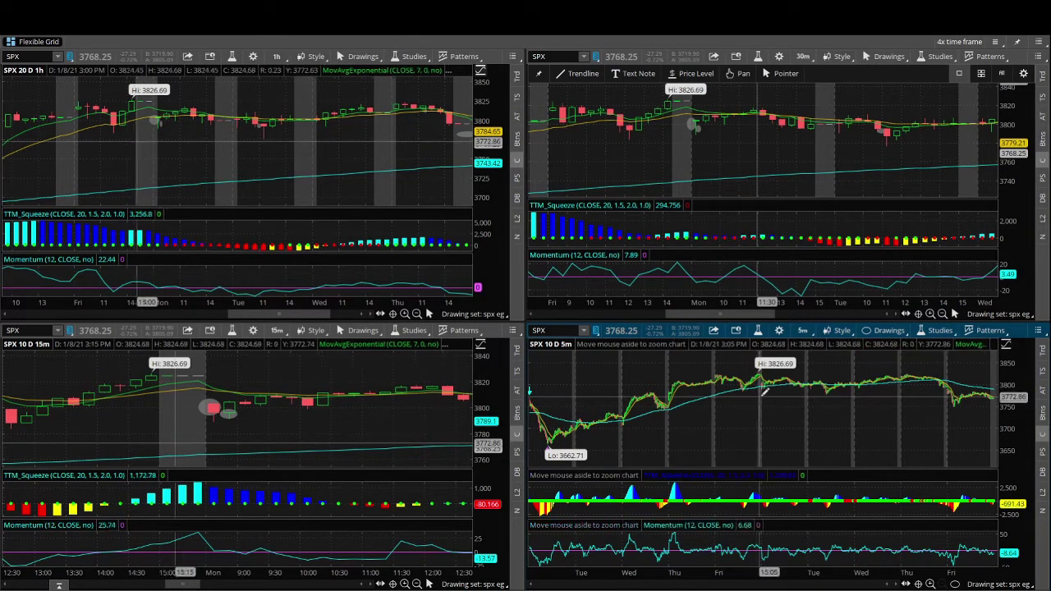
drag(763, 393, 798, 391)
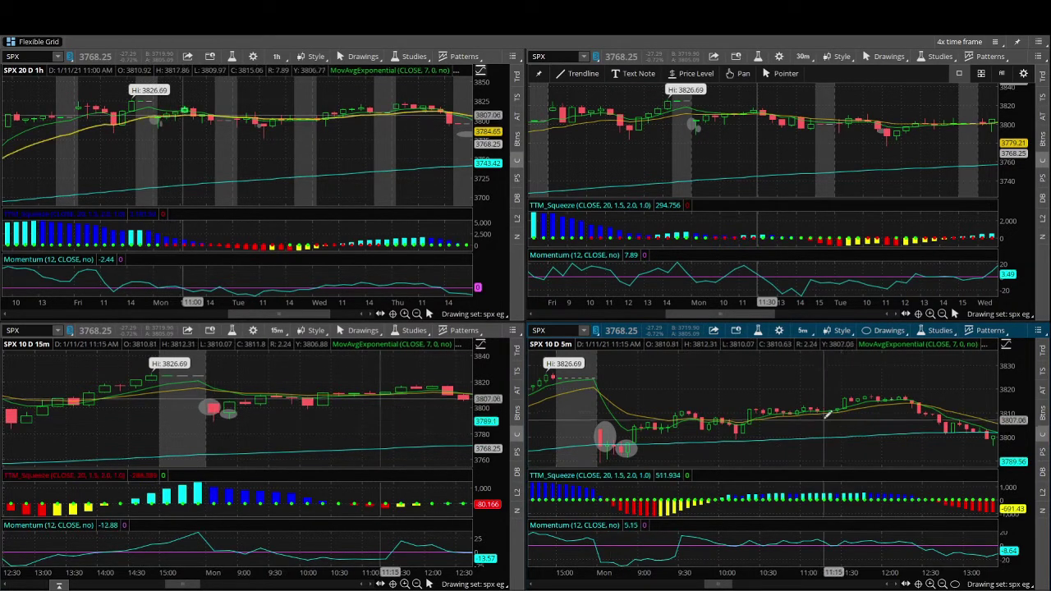
scroll(722, 448, down, 5)
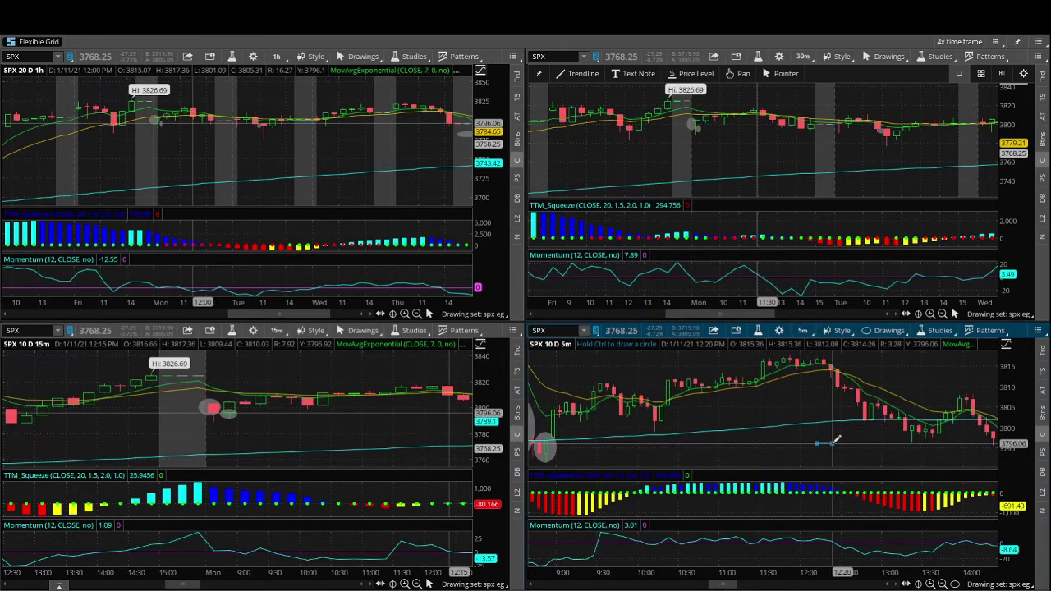
drag(831, 443, 813, 439)
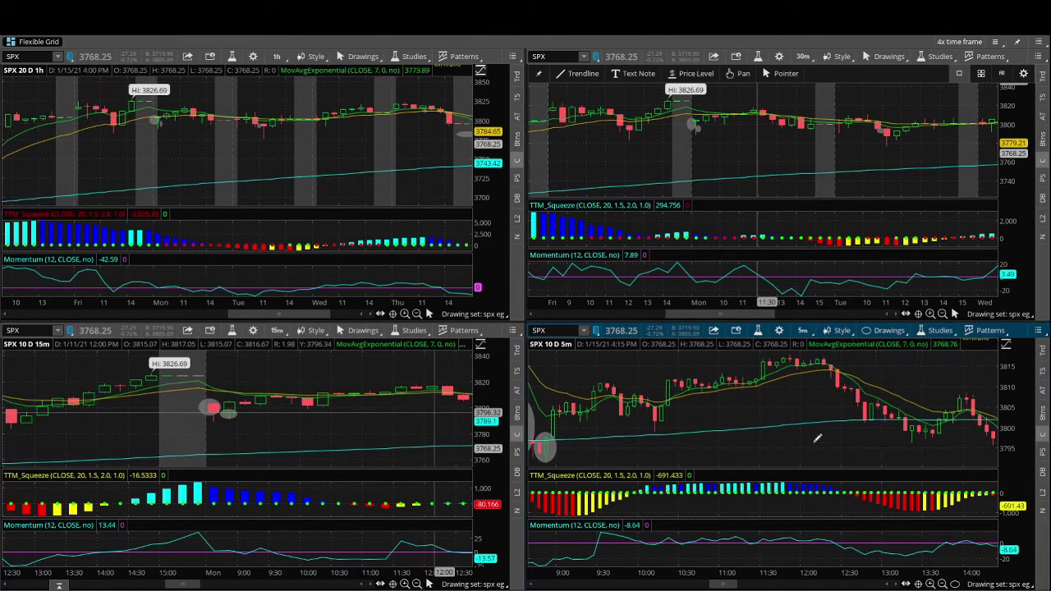
scroll(801, 429, up, 5)
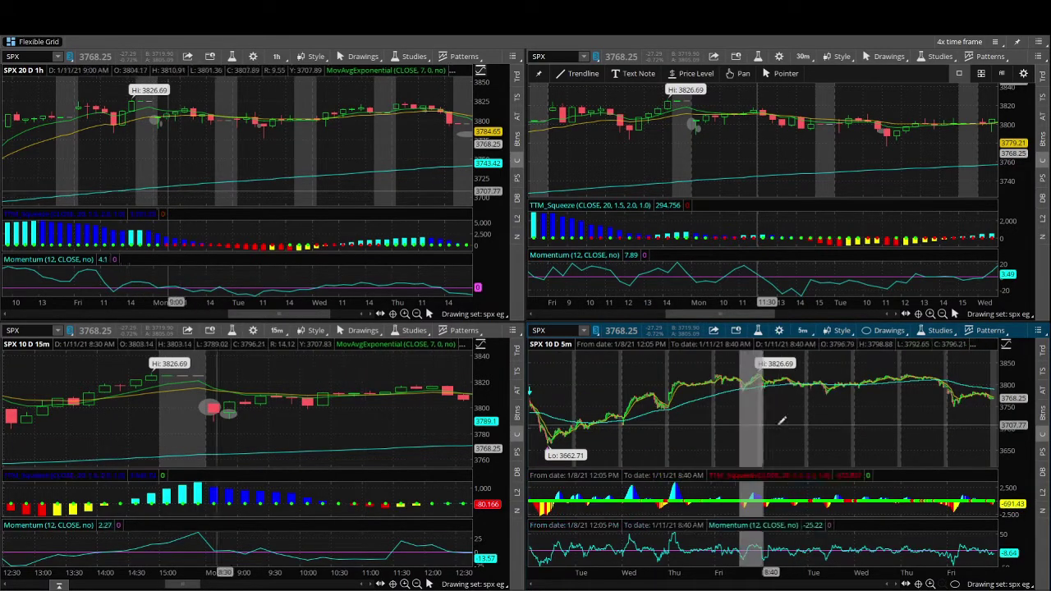
scroll(779, 425, down, 4)
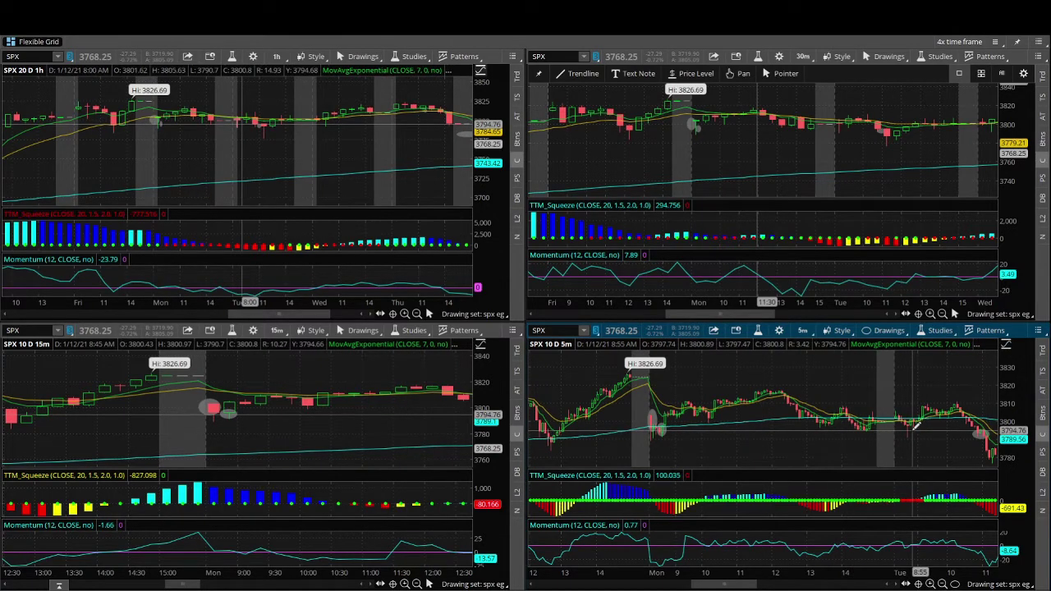
scroll(915, 423, down, 5)
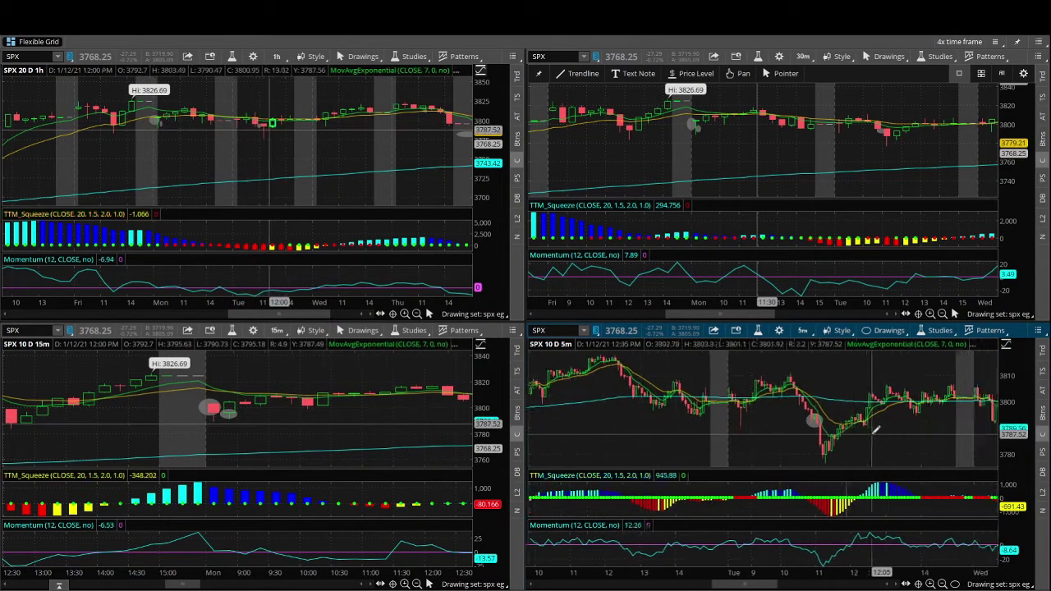
scroll(872, 430, down, 3)
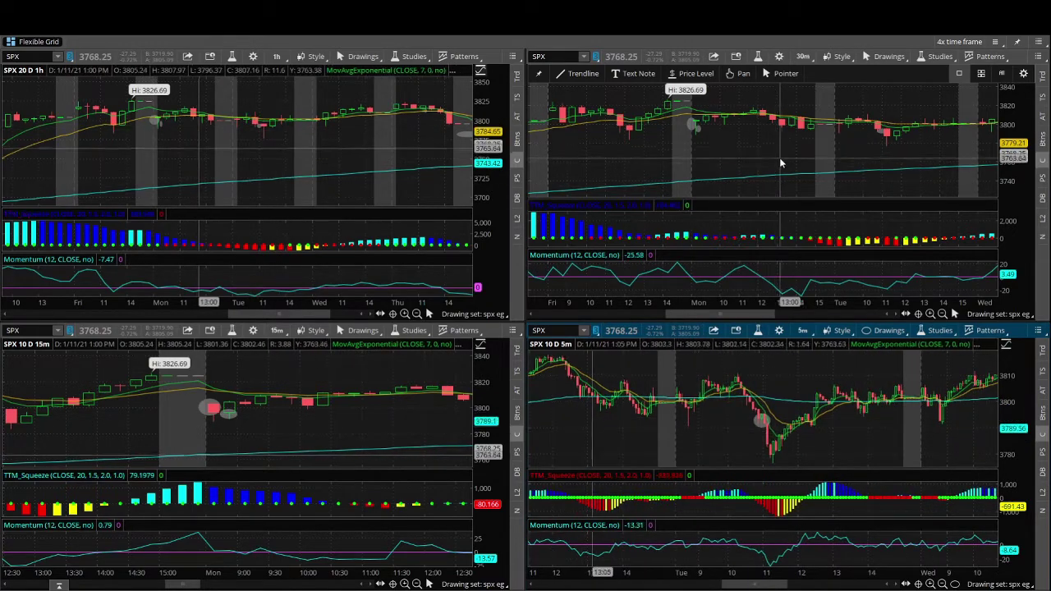
Line up the 30-minute and 15-minute charts on Tuesday, January 12 and compare the marked late-morning drop with the 5-minute chart
scroll(781, 163, down, 4)
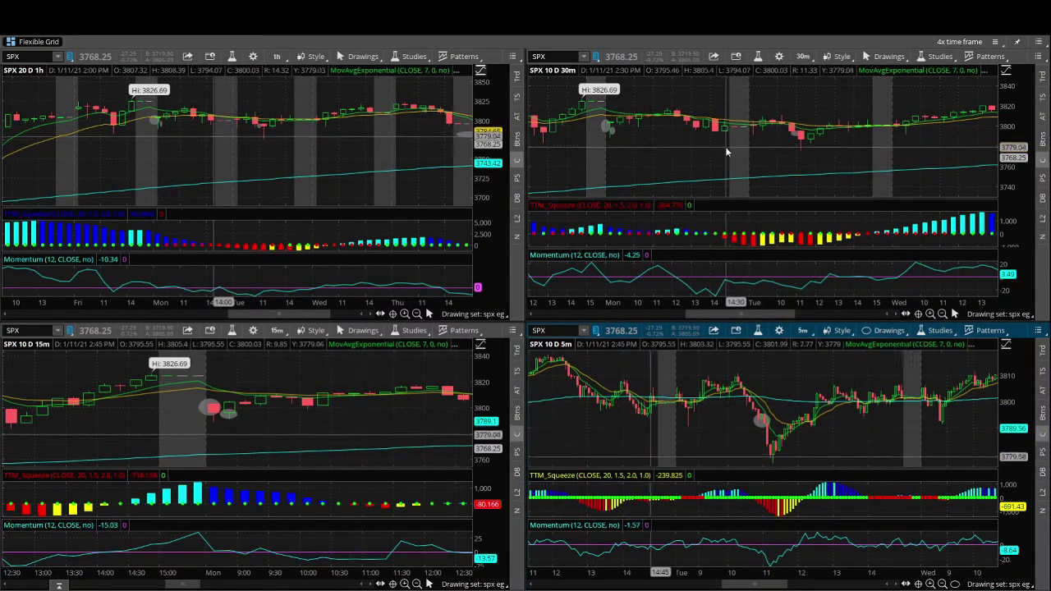
scroll(725, 146, down, 5)
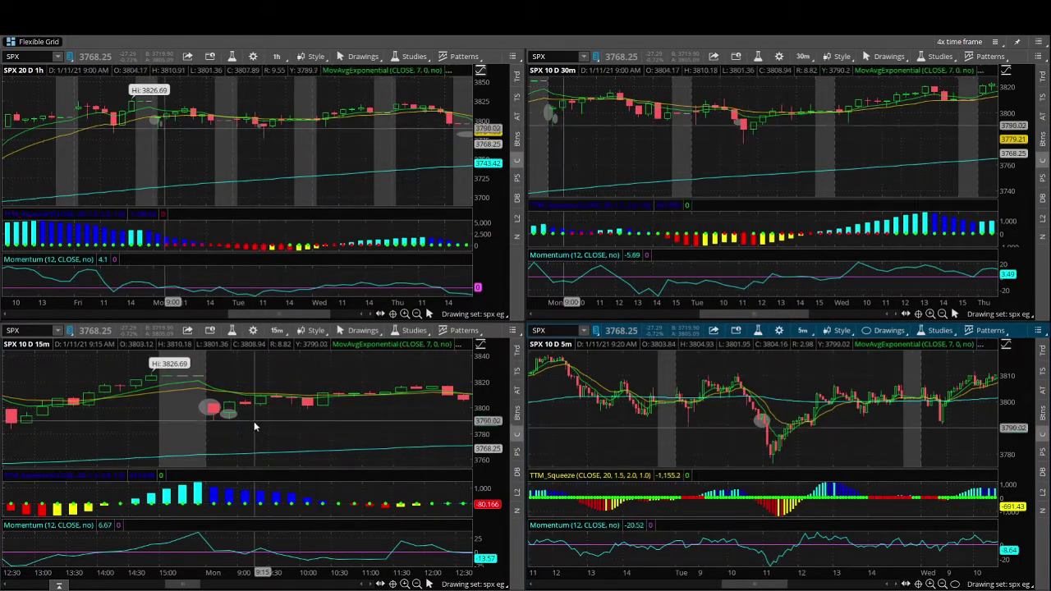
scroll(254, 427, down, 5)
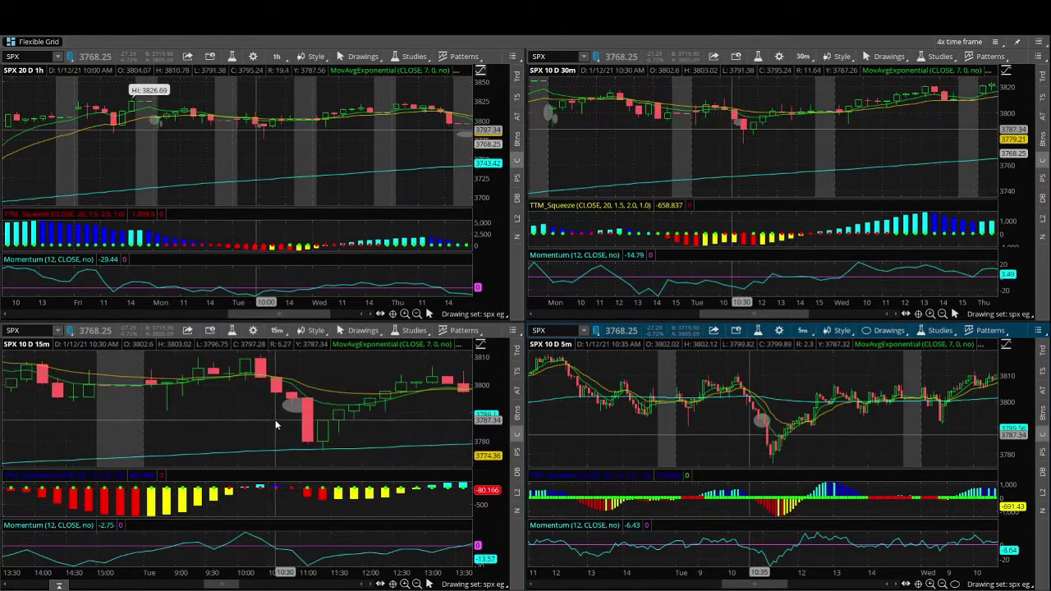
scroll(249, 405, down, 5)
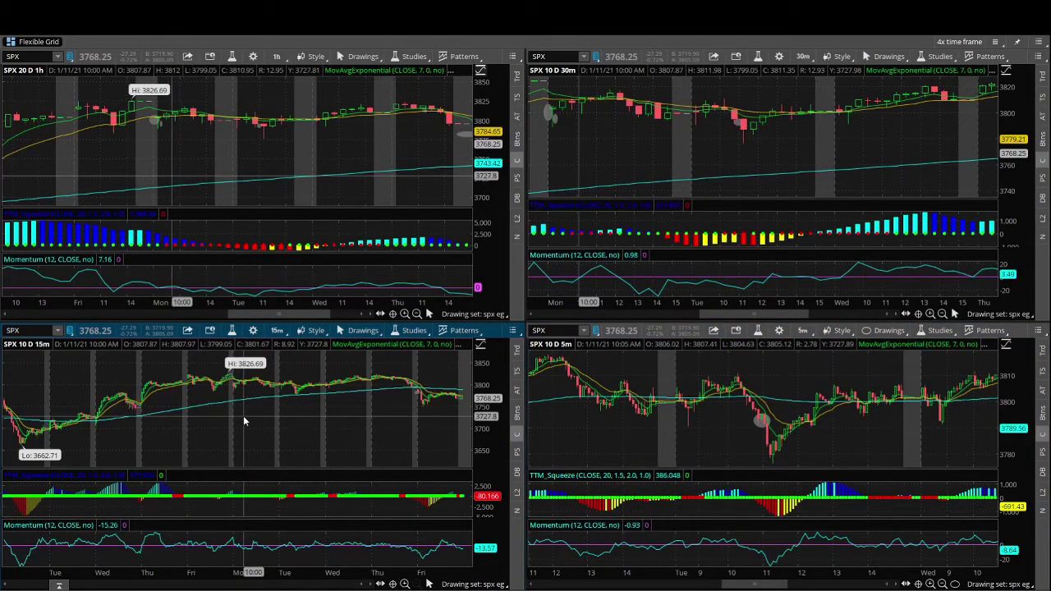
drag(247, 417, 362, 426)
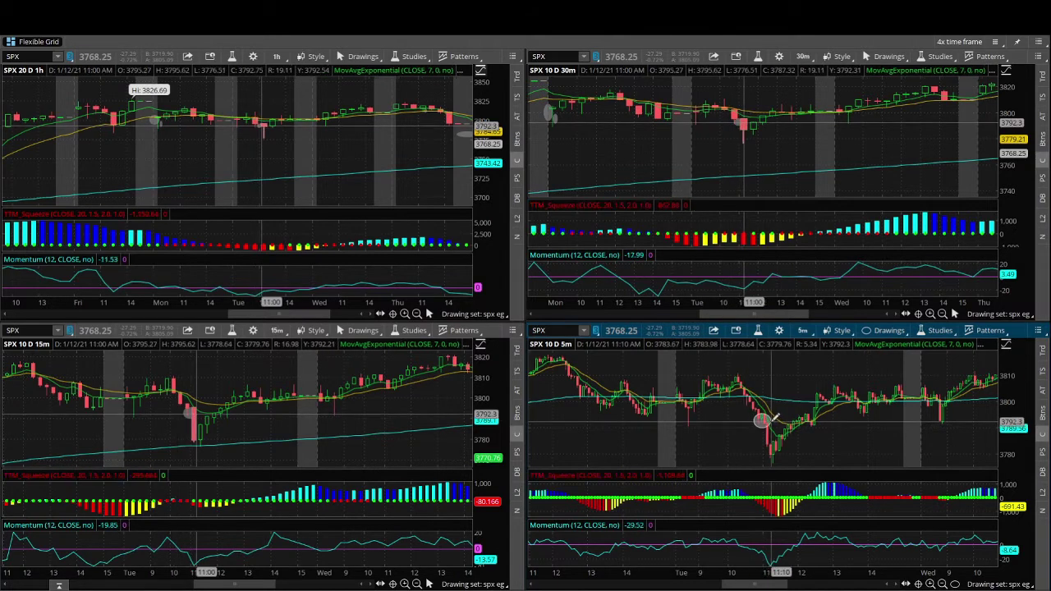
mouse_move(770, 418)
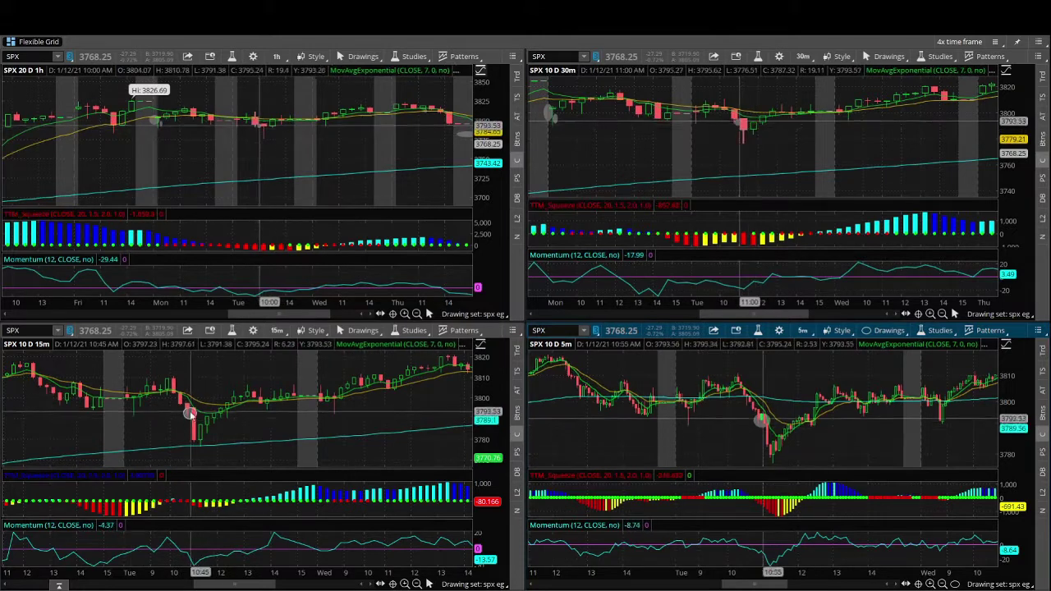
mouse_move(190, 416)
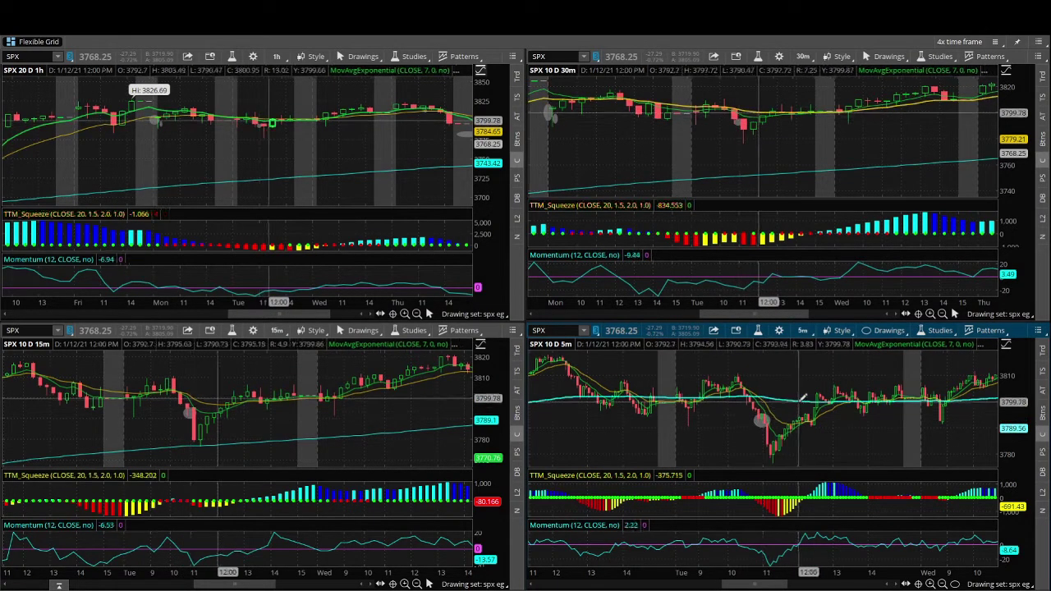
Follow the 5-minute SPX chart past Tuesday's recovery and focus it on Thursday's session with its two marked ovals
scroll(849, 400, down, 5)
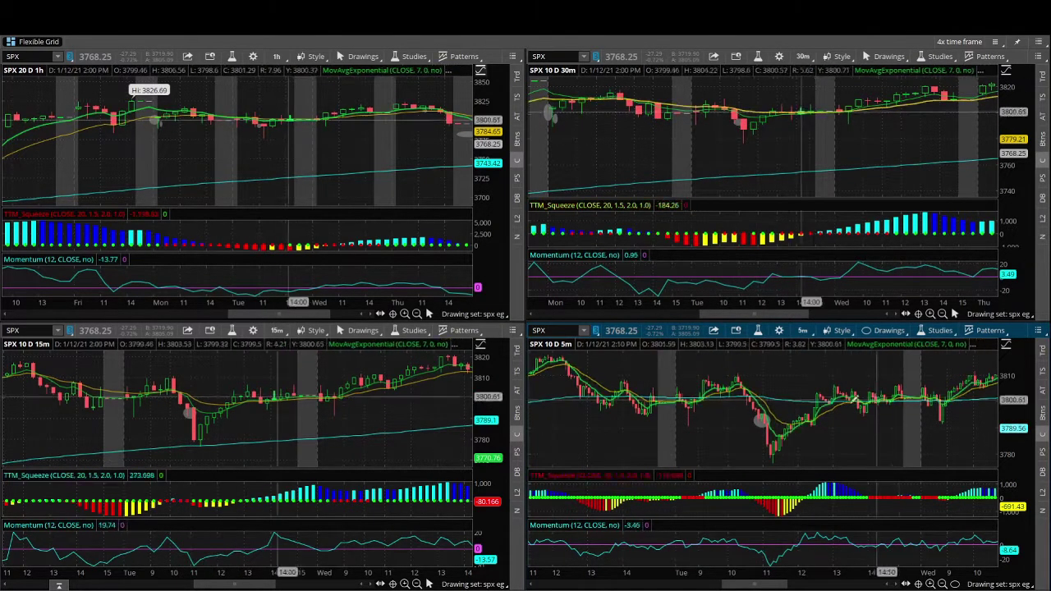
scroll(849, 399, down, 8)
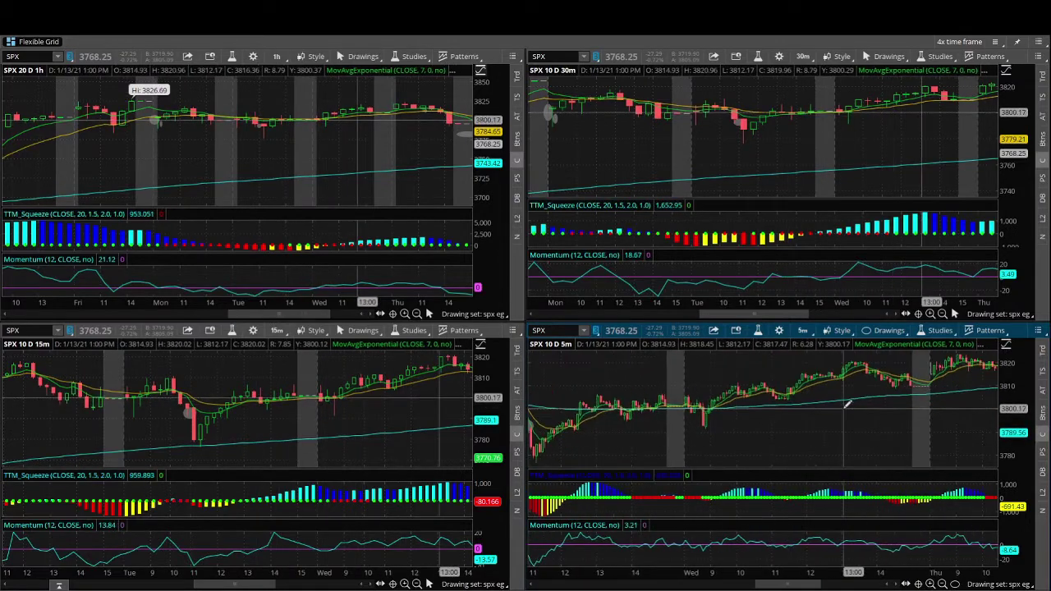
scroll(850, 402, down, 8)
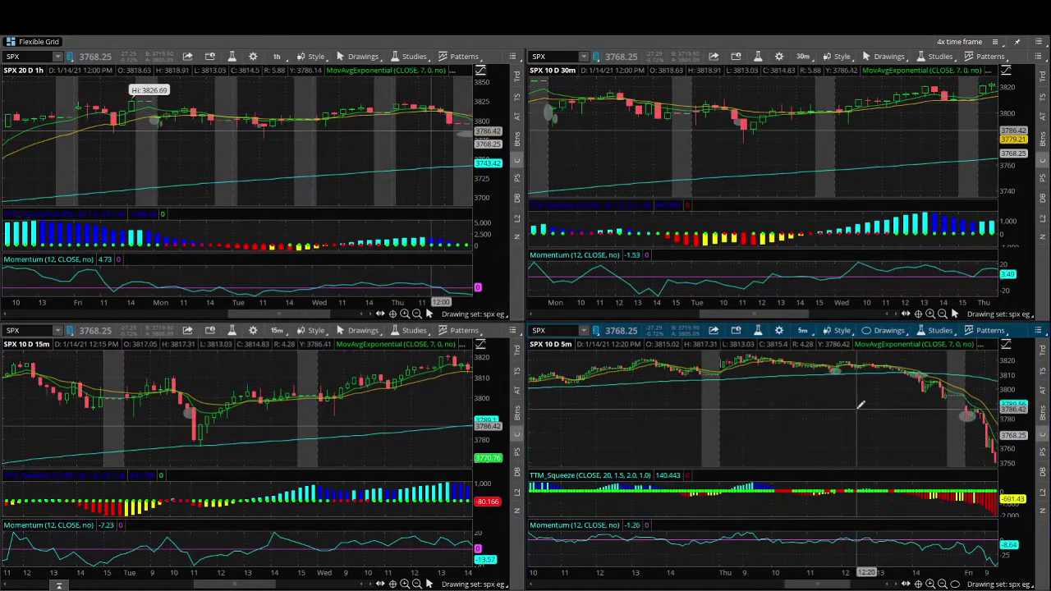
scroll(859, 404, up, 3)
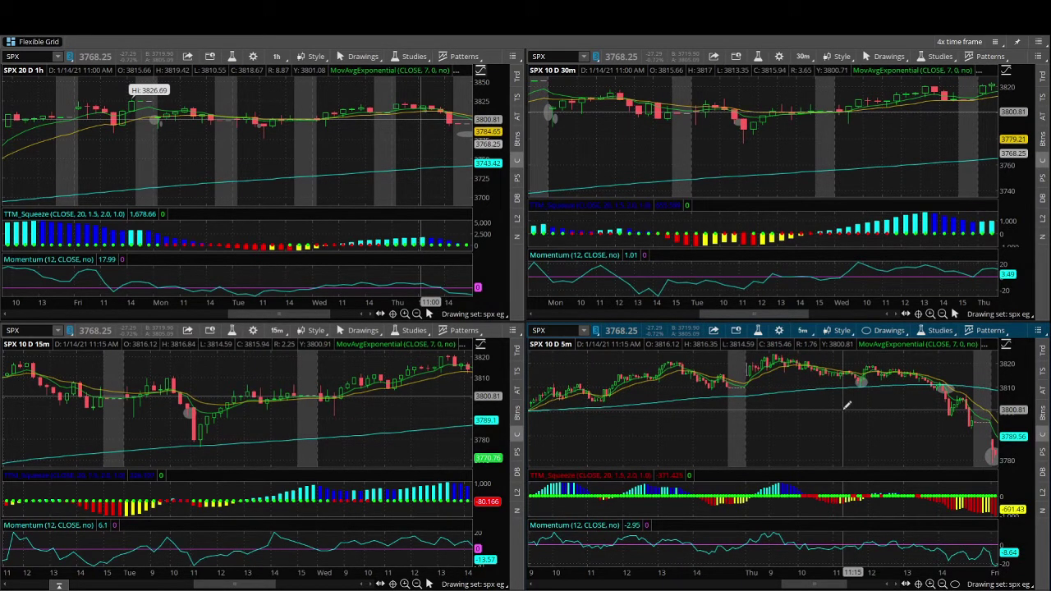
scroll(817, 412, down, 2)
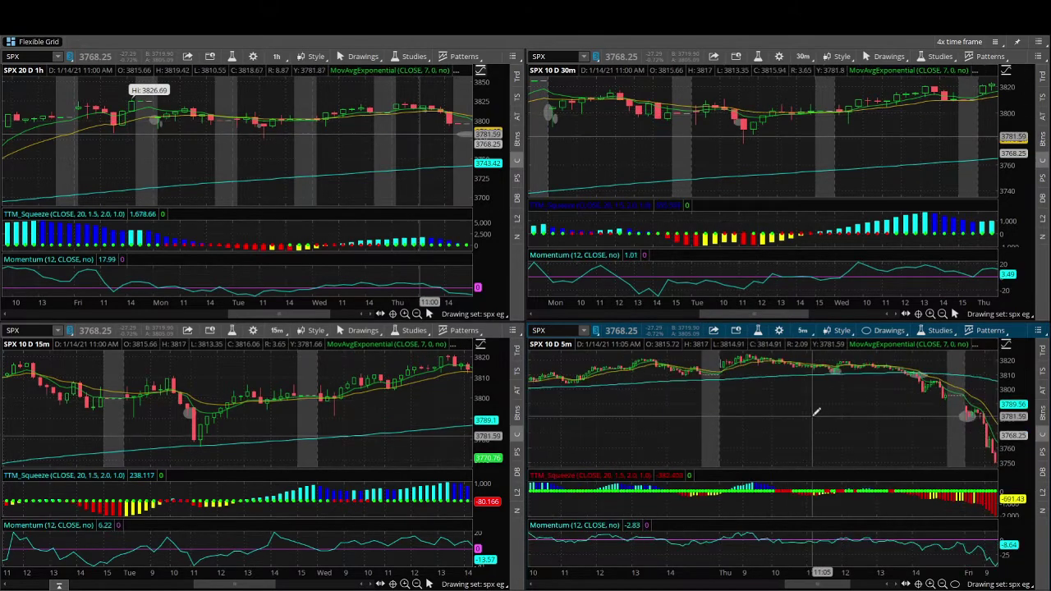
scroll(817, 412, down, 5)
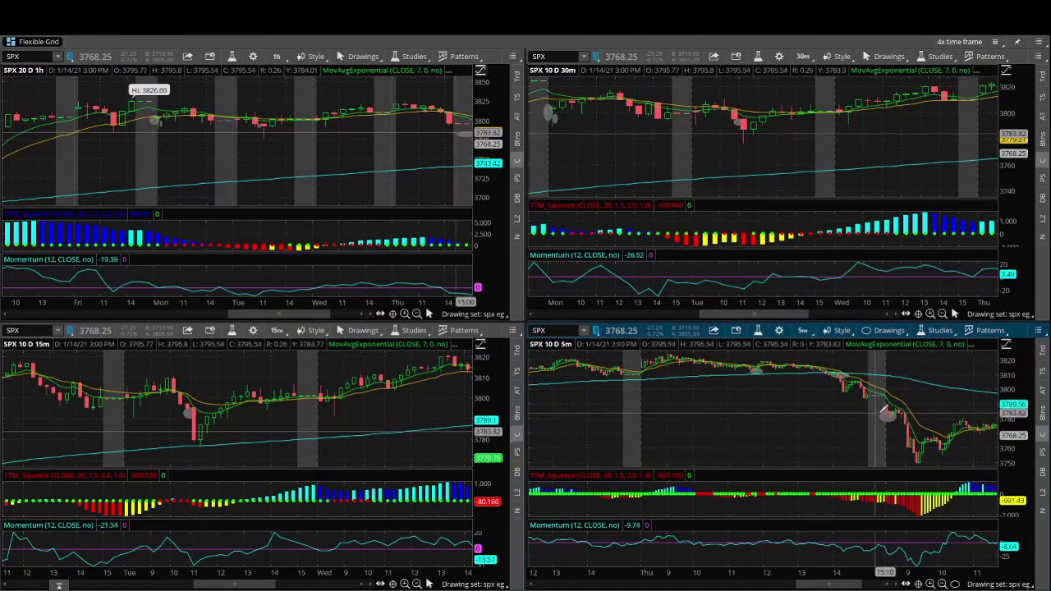
drag(885, 409, 651, 392)
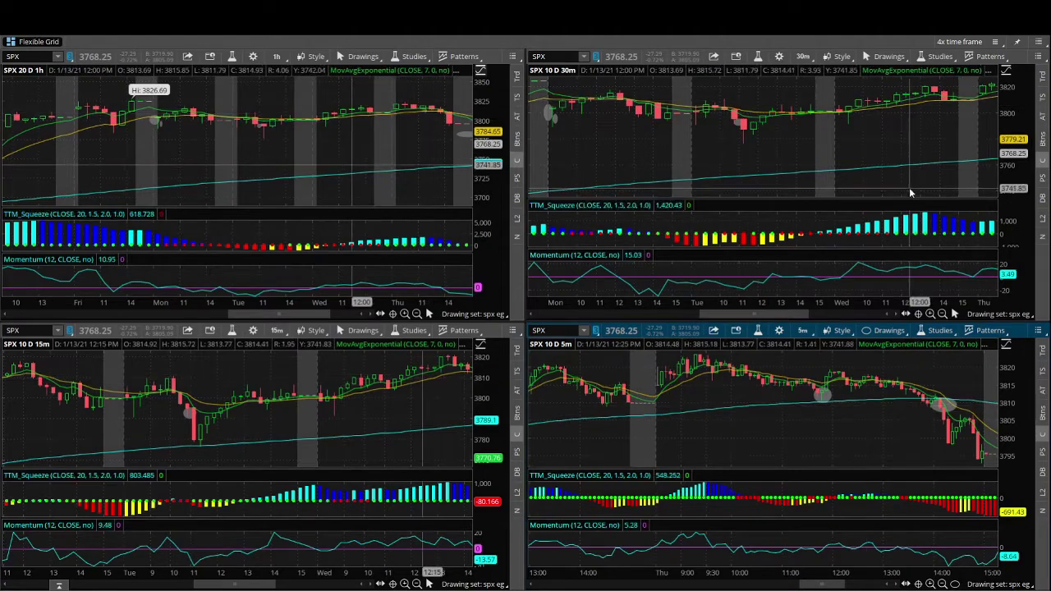
Focus the 30-minute chart on Thursday and Friday and compare its marked moving-average signals with those on the 5-minute chart
drag(909, 187, 802, 159)
drag(893, 133, 815, 131)
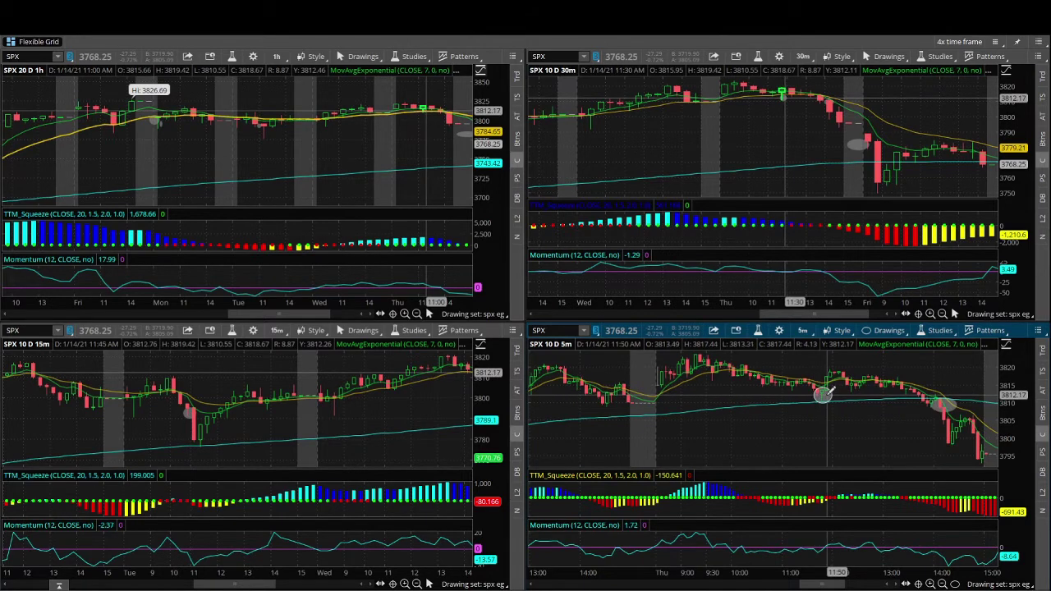
mouse_move(831, 394)
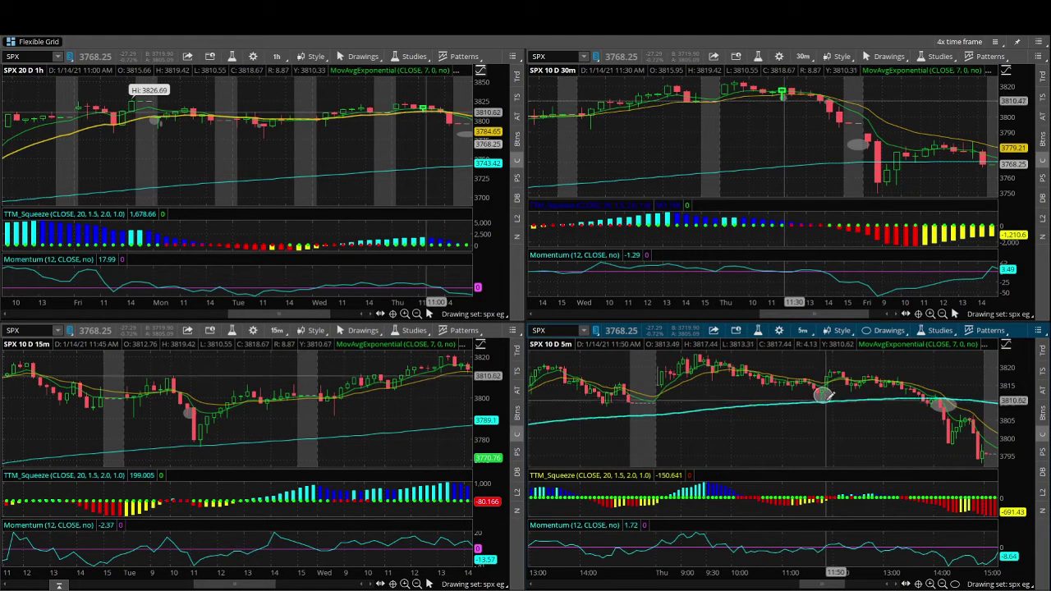
mouse_move(831, 395)
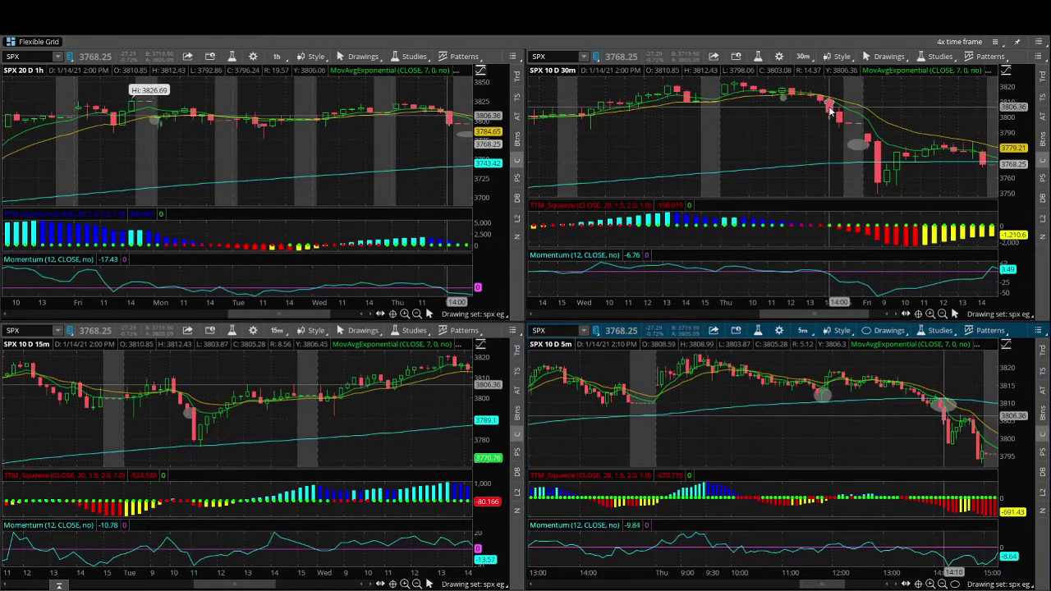
mouse_move(830, 110)
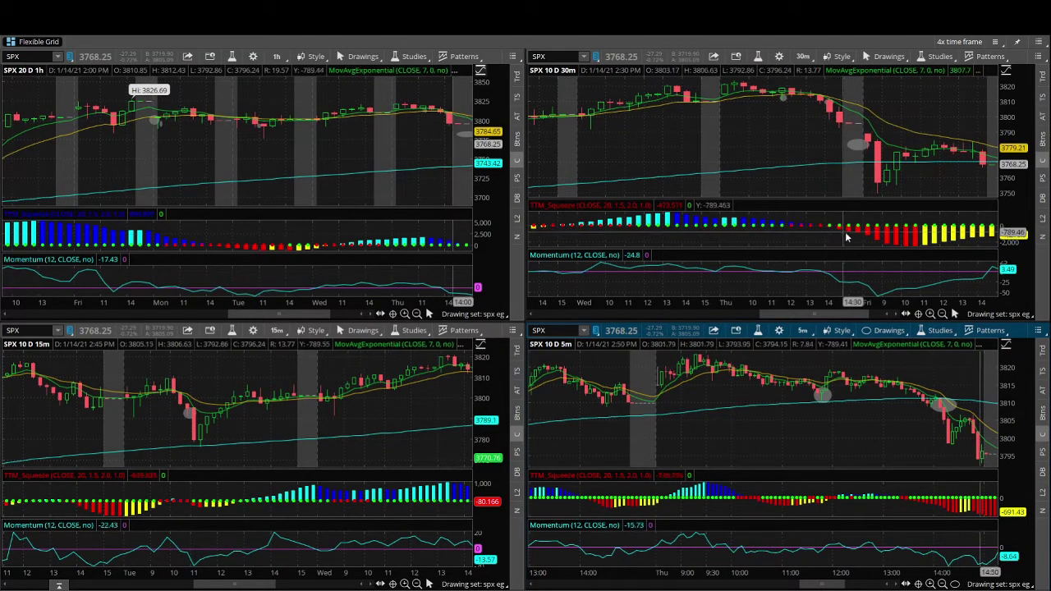
Bring the 15-minute and 1-hour charts to Thursday's marked signals for comparison across all four time frames
scroll(279, 433, down, 6)
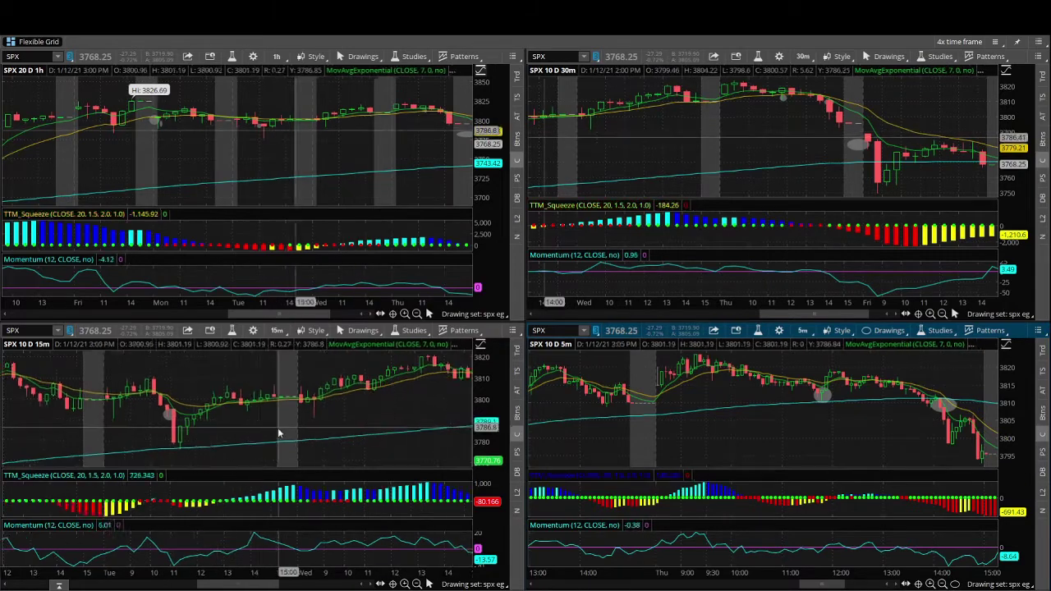
scroll(283, 436, down, 6)
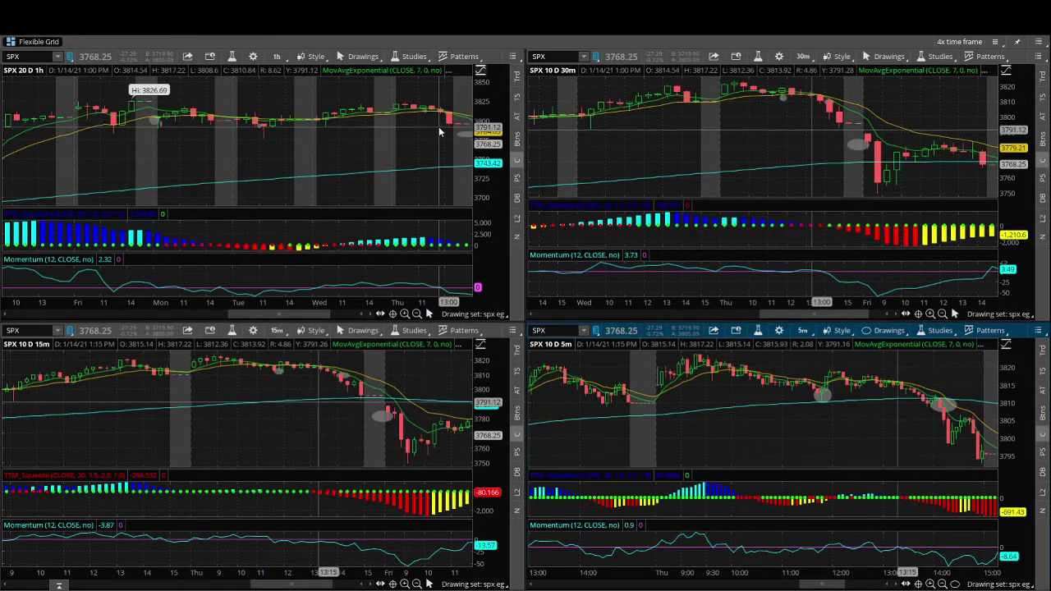
drag(328, 124, 470, 123)
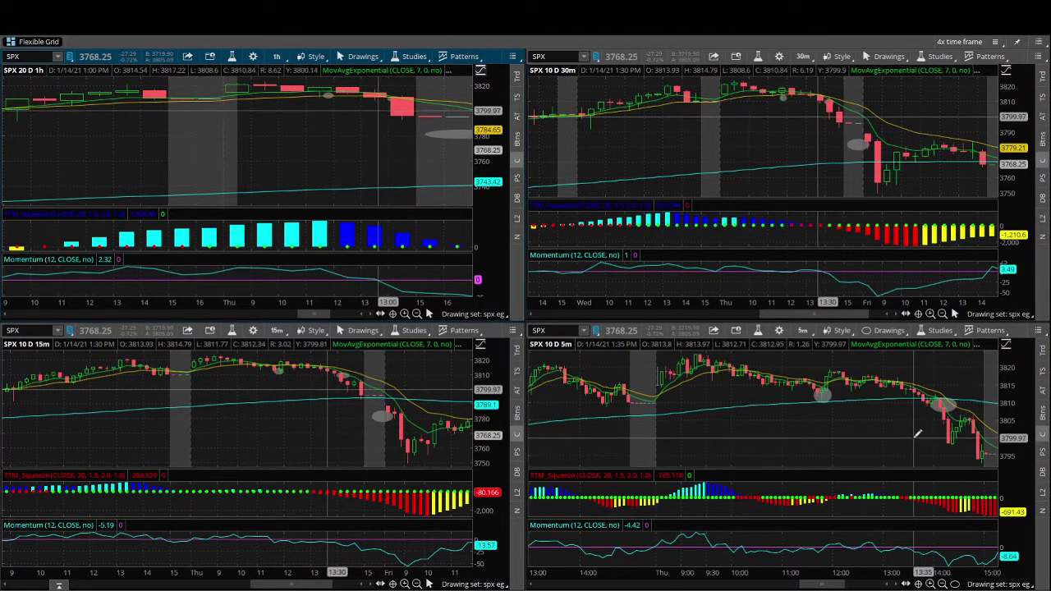
drag(868, 429, 870, 426)
click(864, 429)
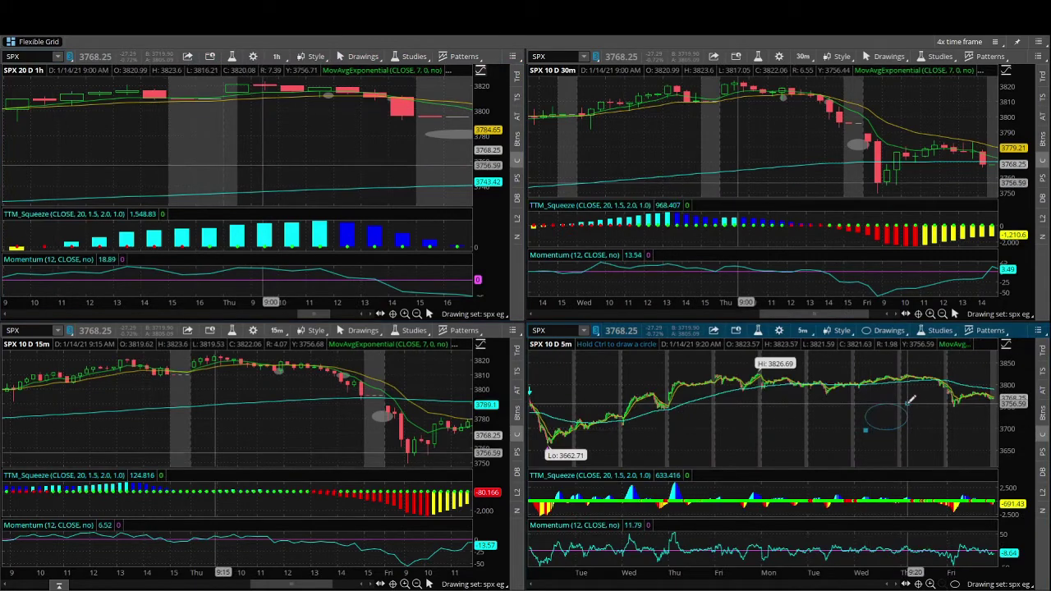
key(Escape)
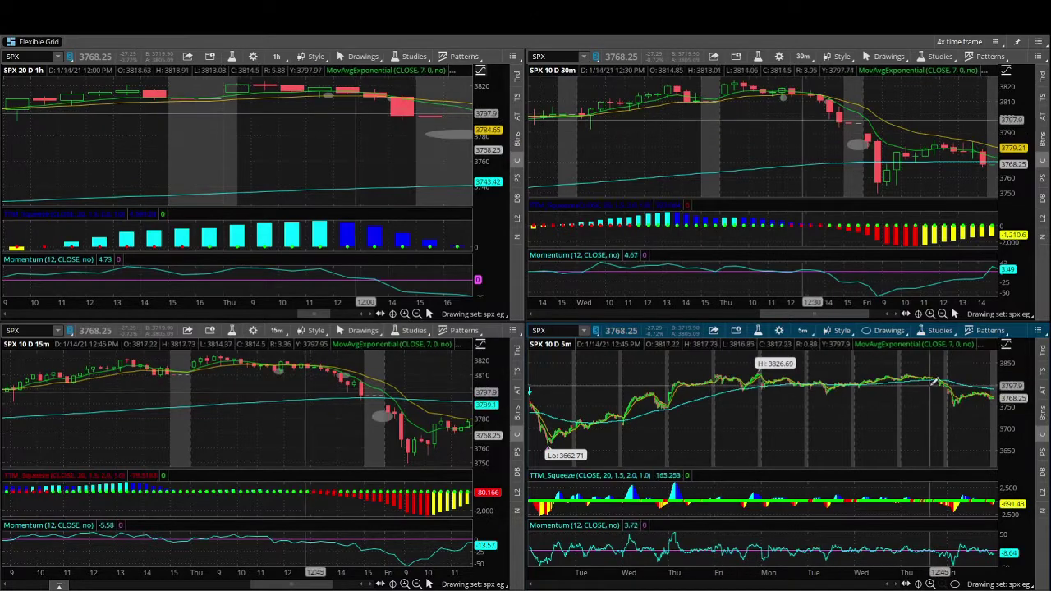
Focus the 5-minute SPX chart on Thursday afternoon's marked drop and follow it to the marked oval at Friday's open and the morning session
drag(919, 386, 958, 388)
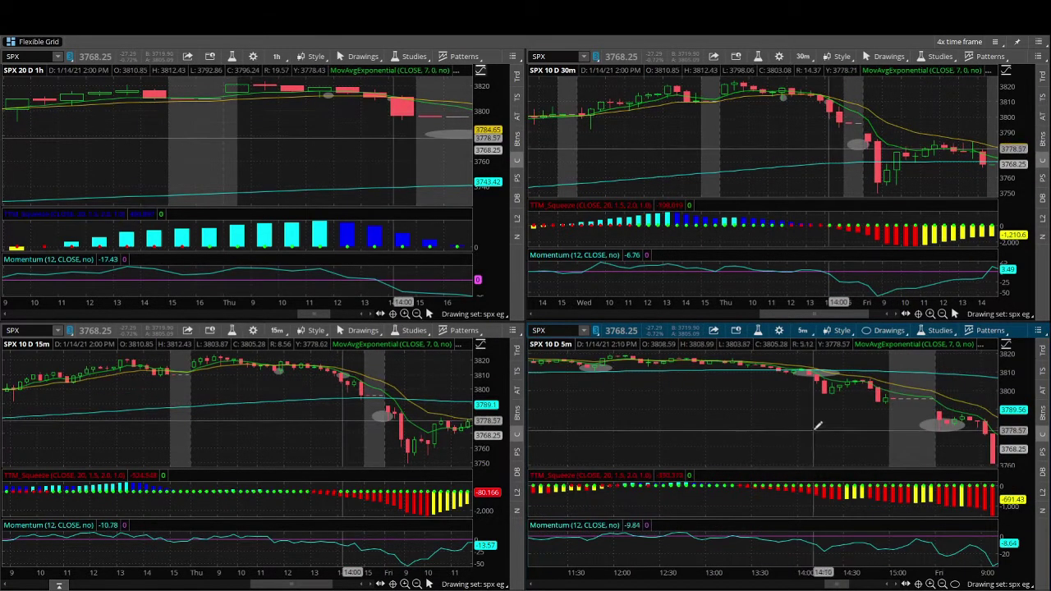
drag(913, 399, 600, 398)
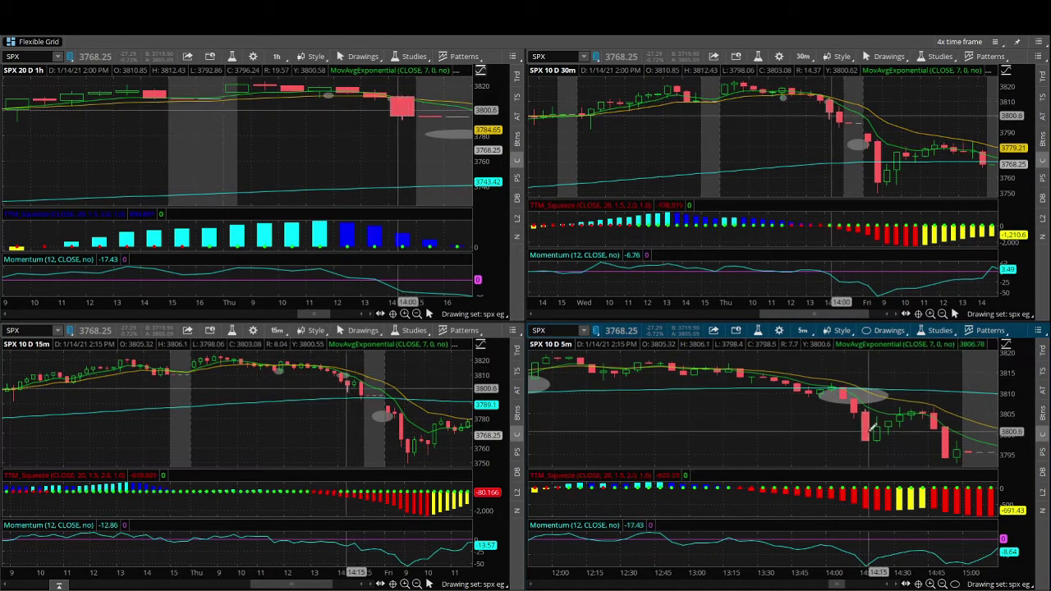
scroll(895, 435, down, 10)
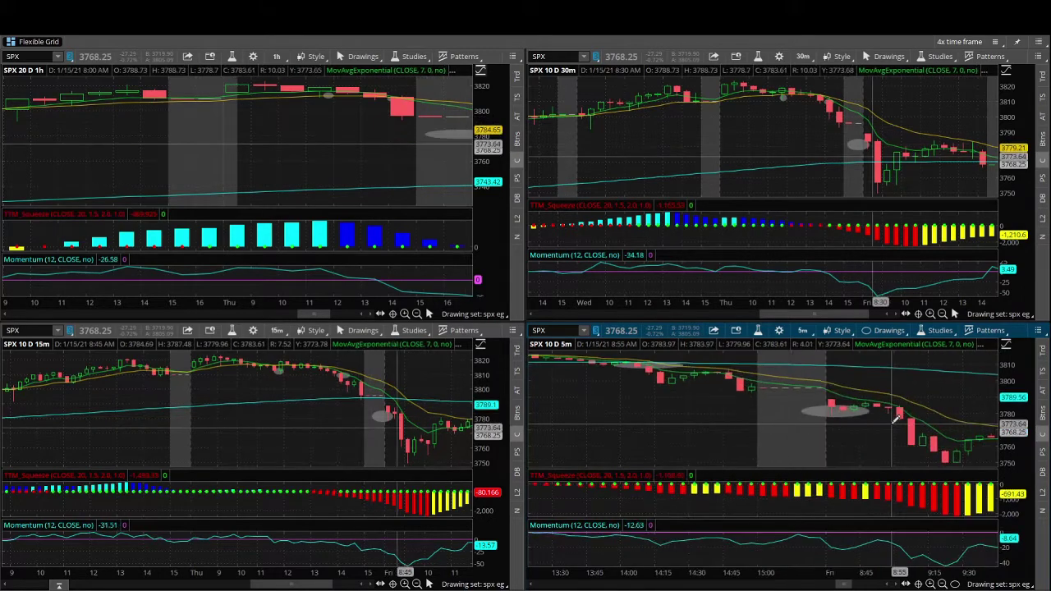
scroll(893, 420, down, 3)
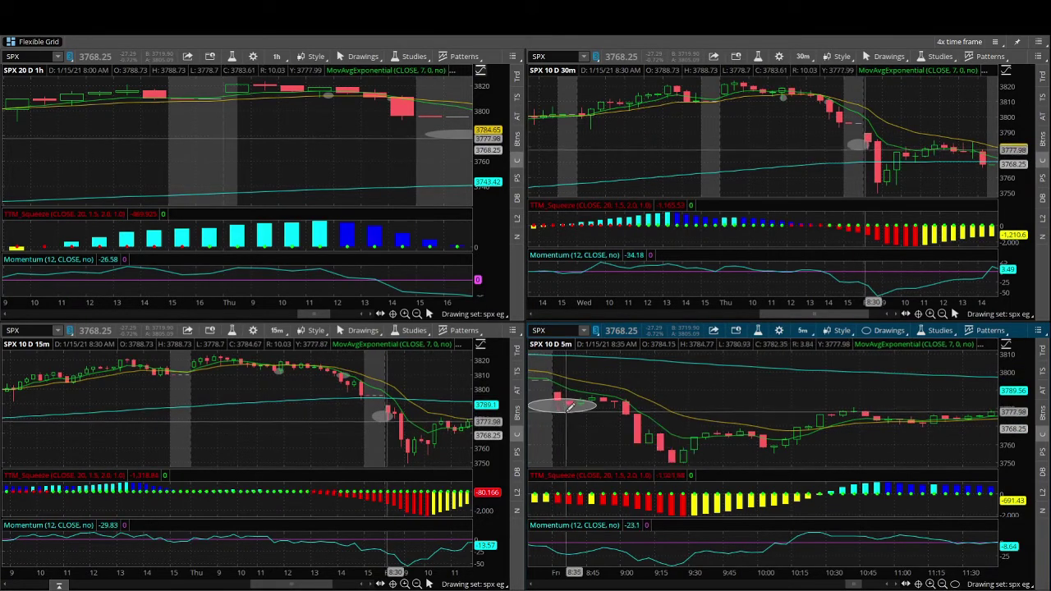
Bring the 30-minute, 15-minute and 1-hour charts to Friday, January 15 and compare their marked opening signals with the 5-minute chart
mouse_move(571, 405)
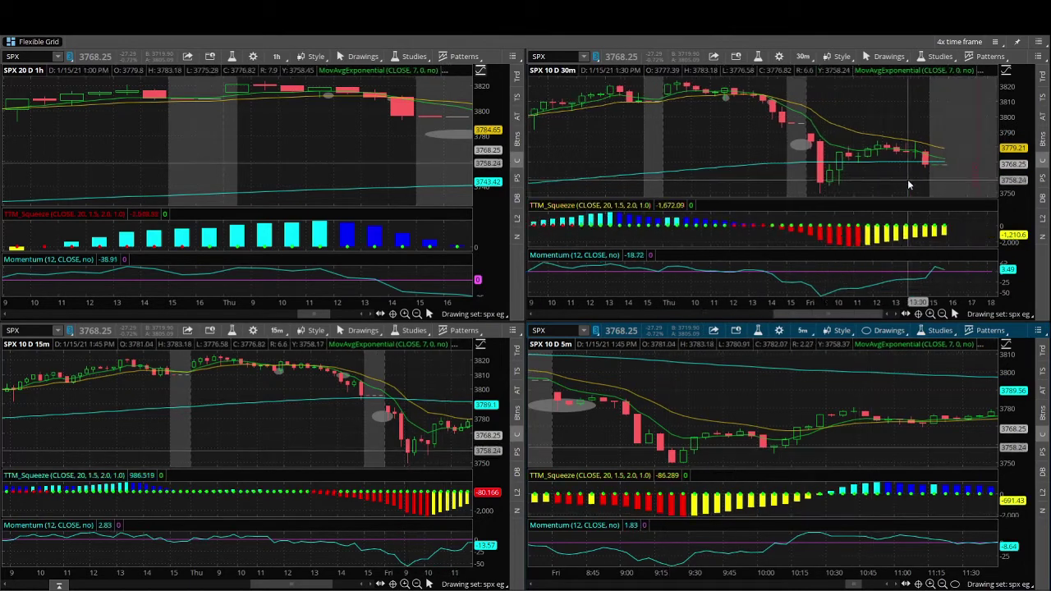
scroll(887, 179, down, 3)
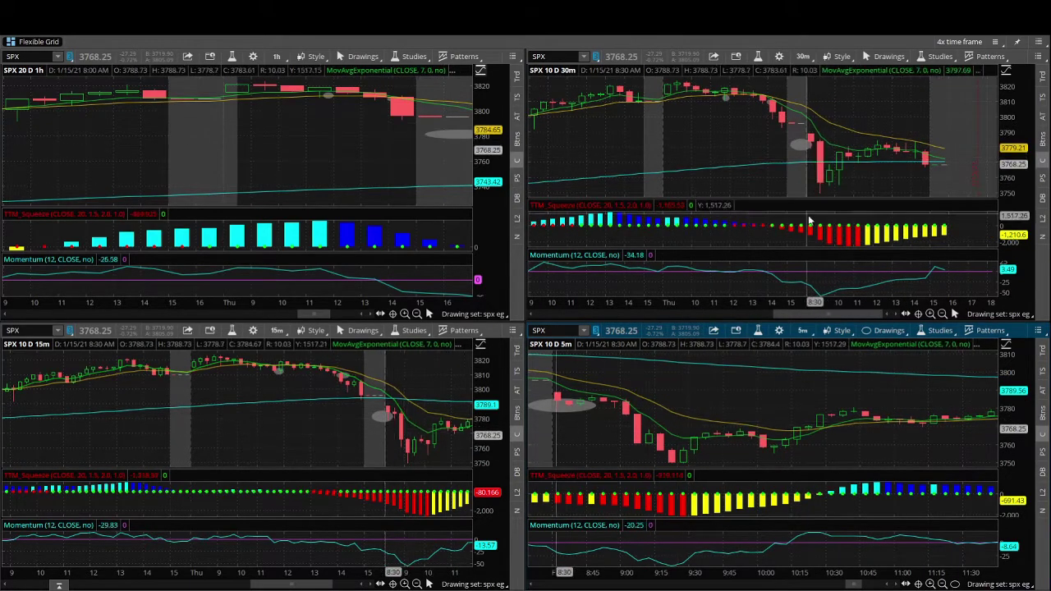
scroll(325, 435, down, 3)
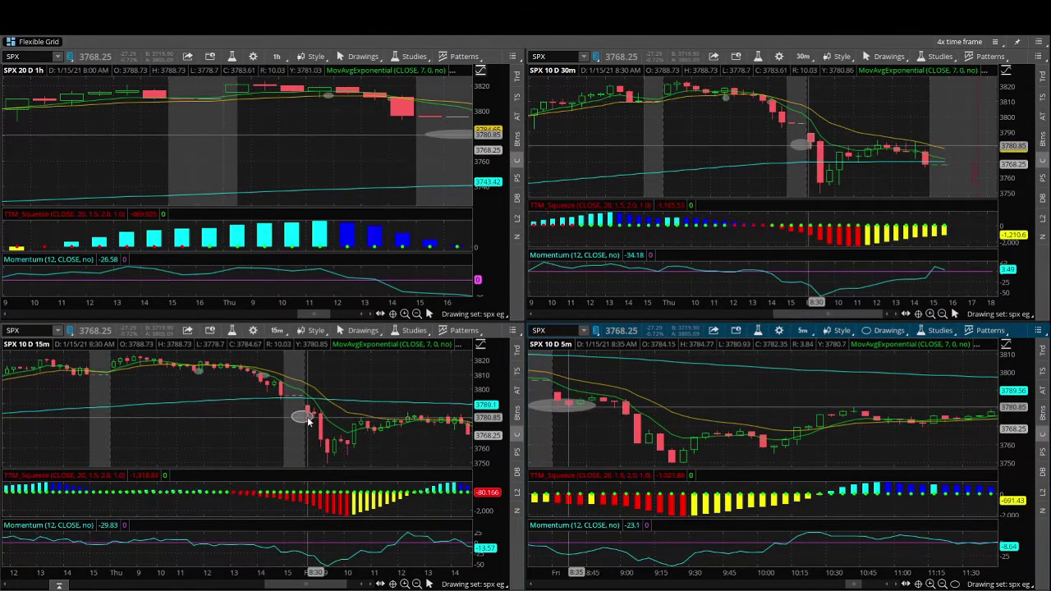
scroll(404, 185, down, 5)
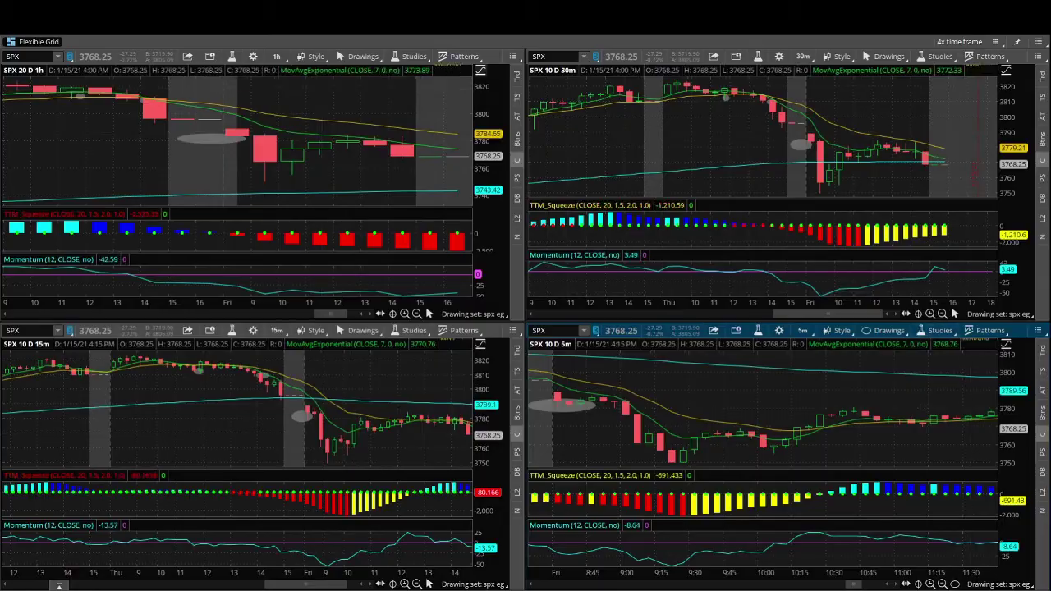
key(alt+Tab)
key(alt+Tab)
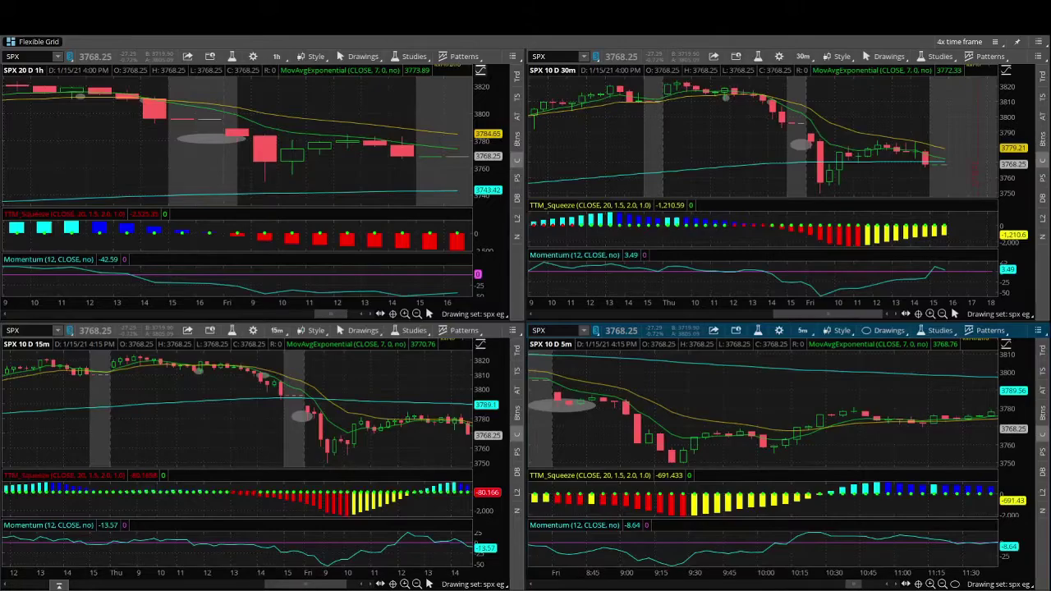